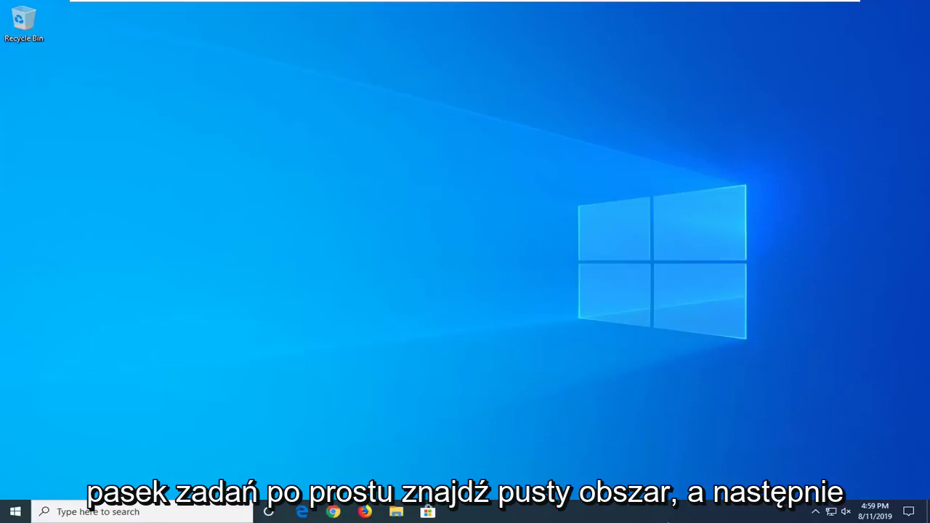
Launch Task Manager from the taskbar and open the Services console from its Services tab
right_click(656, 517)
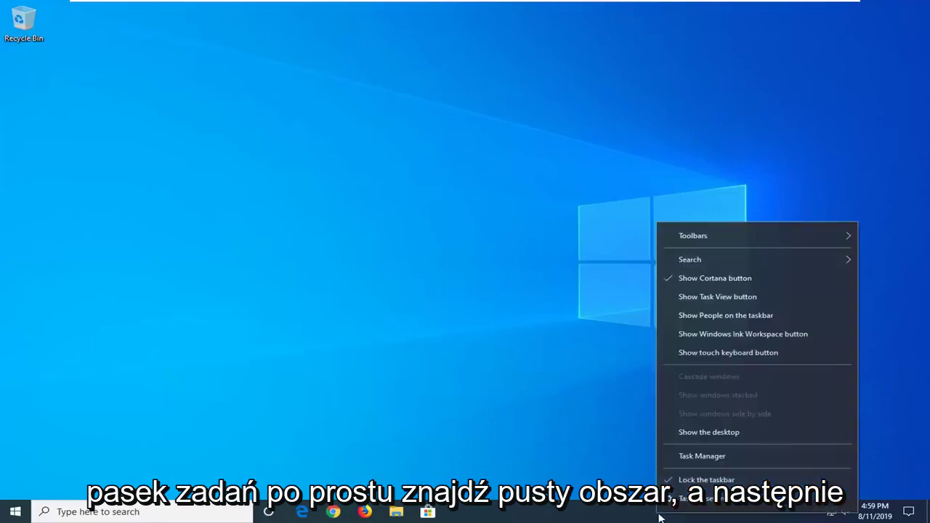
left_click(691, 455)
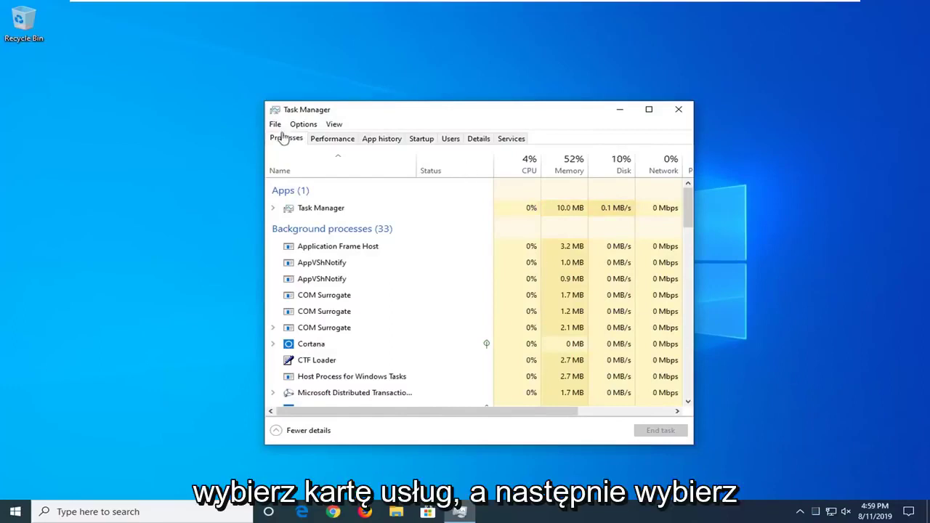
left_click(503, 139)
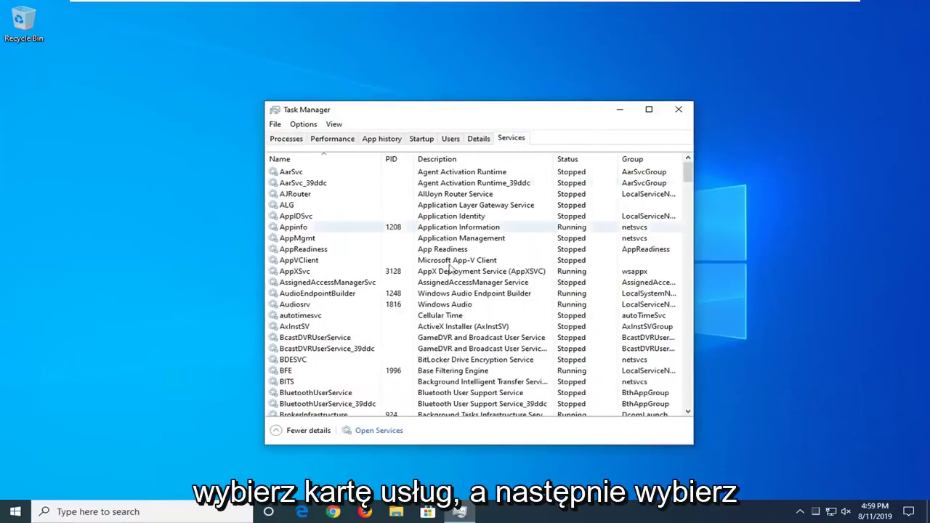
left_click(377, 433)
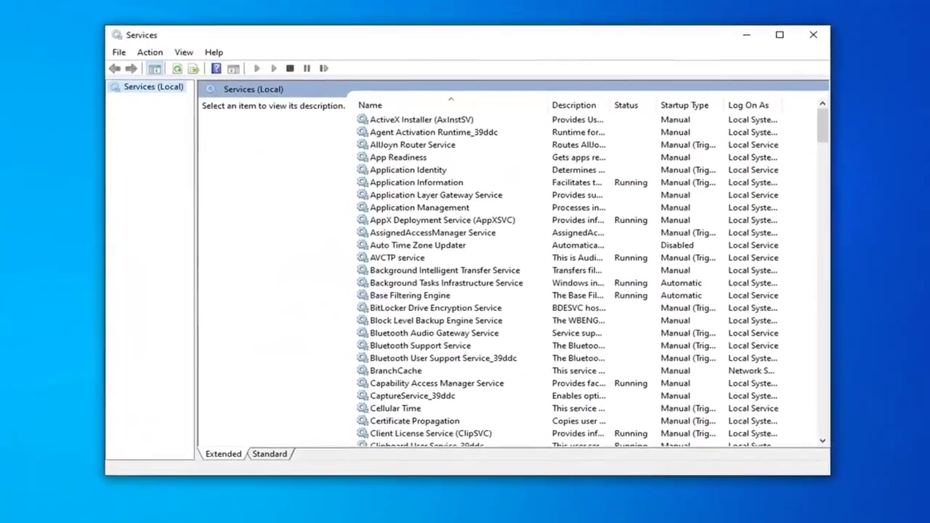
Scroll down the Services list and select the Windows Search service
scroll(483, 347, "down", 1)
scroll(440, 340, "down", 20)
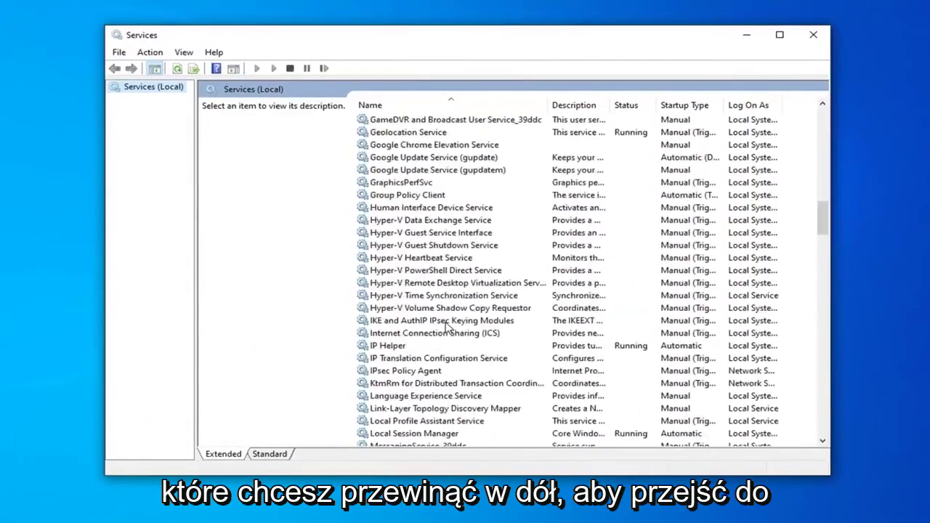
scroll(444, 330, "down", 16)
scroll(449, 326, "down", 17)
scroll(446, 327, "down", 10)
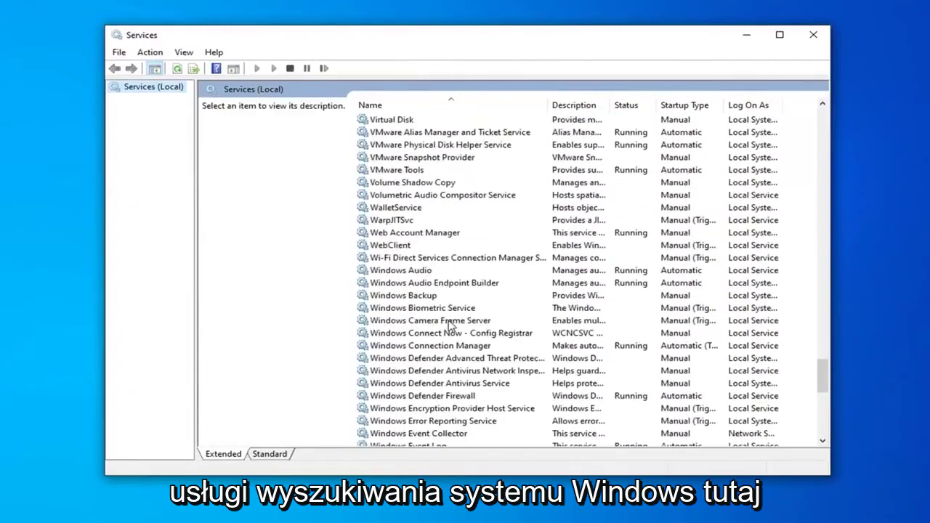
scroll(445, 341, "down", 6)
scroll(445, 346, "down", 4)
scroll(444, 347, "down", 1)
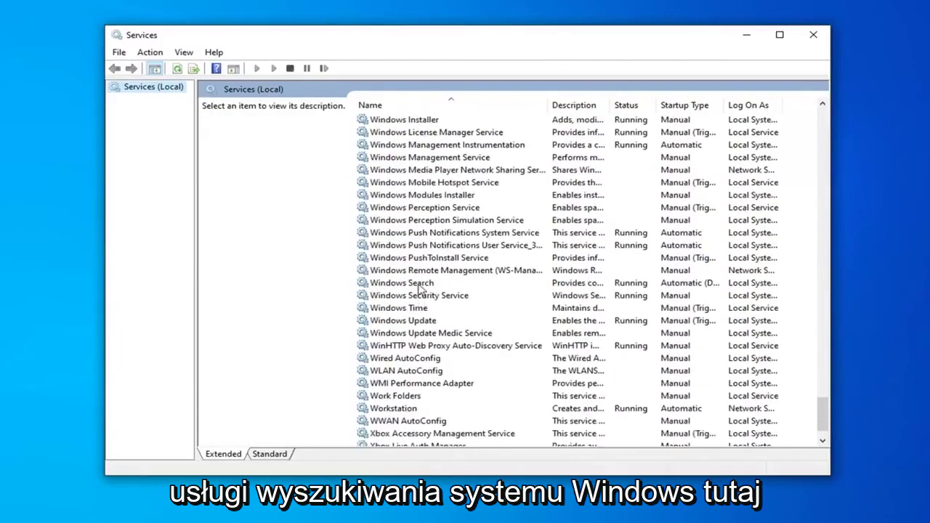
left_click(415, 286)
Set Windows Search's startup type to Automatic (Delayed Start), apply it, and close its properties
double_click(415, 285)
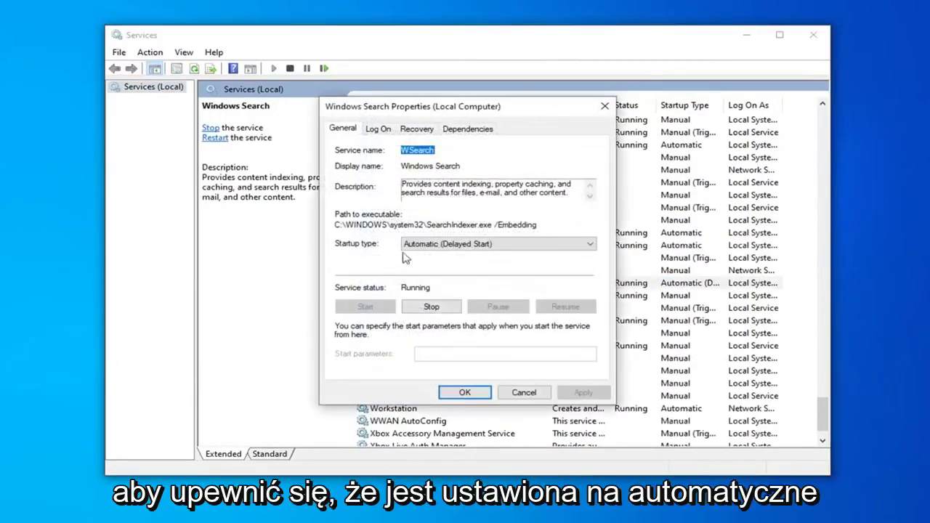
left_click(450, 245)
left_click(429, 263)
left_click(435, 245)
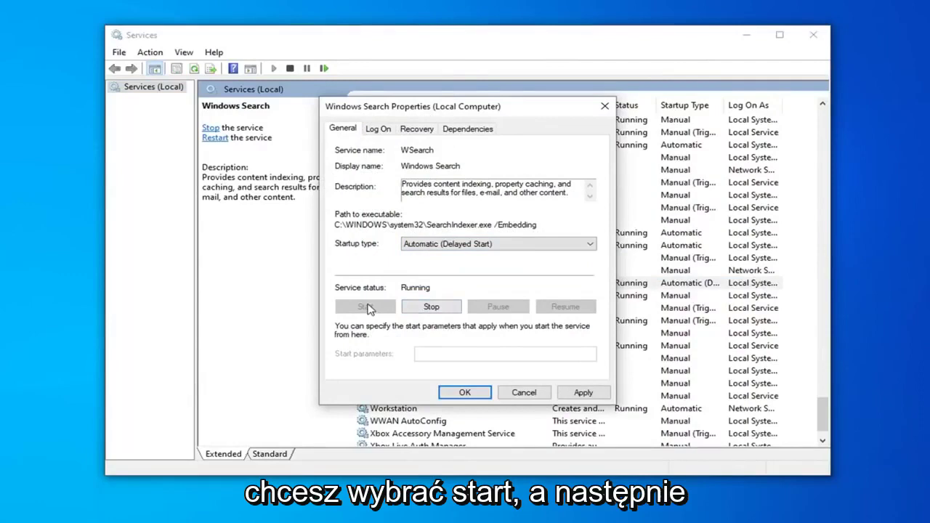
left_click(583, 392)
left_click(465, 393)
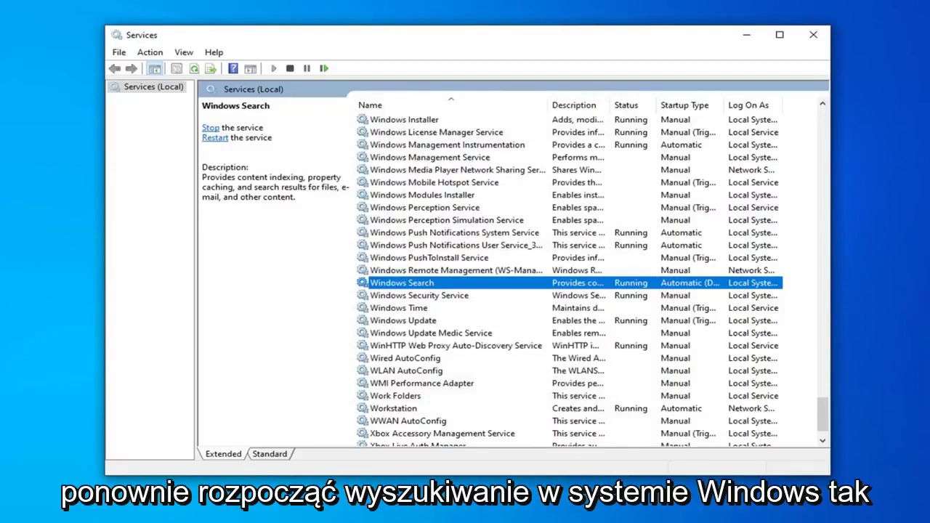
Close Services and Task Manager, then open File Explorer
left_click(815, 34)
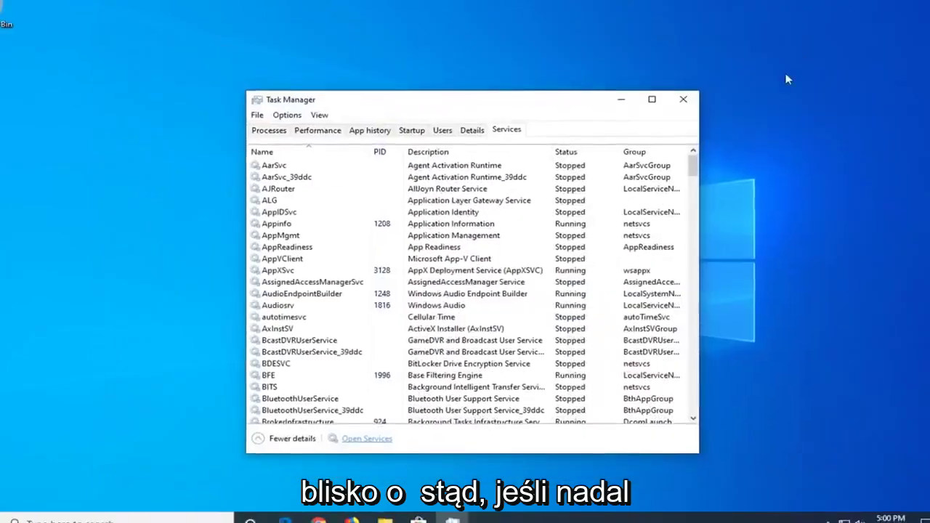
left_click(678, 110)
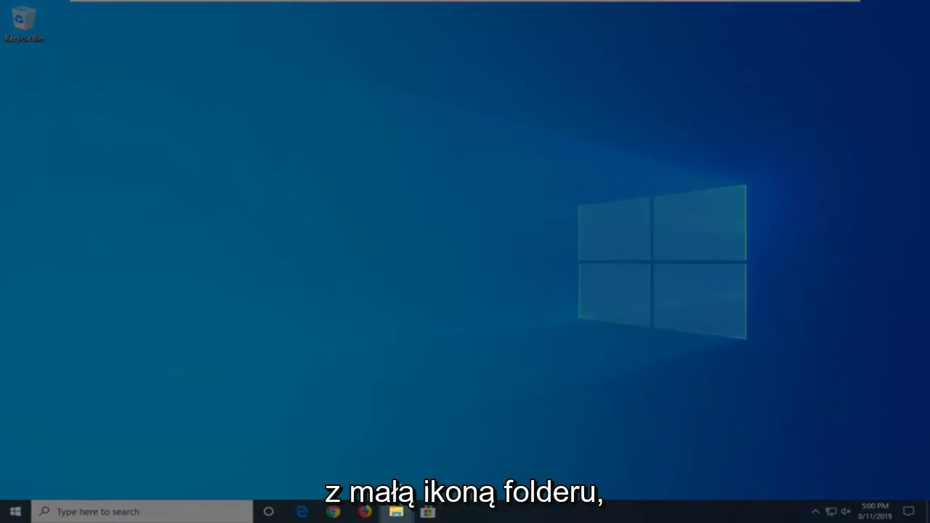
left_click(396, 511)
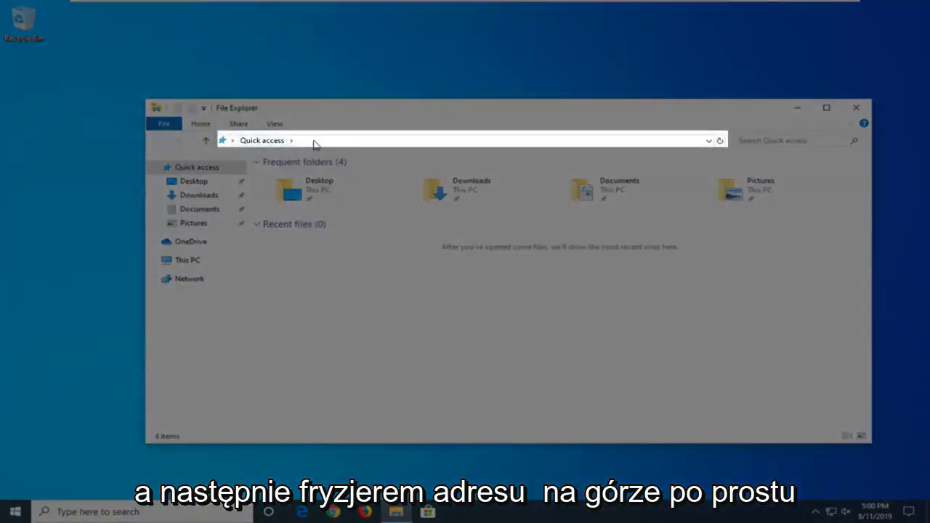
Enter 'Control' in the File Explorer address bar and go to Control Panel
left_click(314, 141)
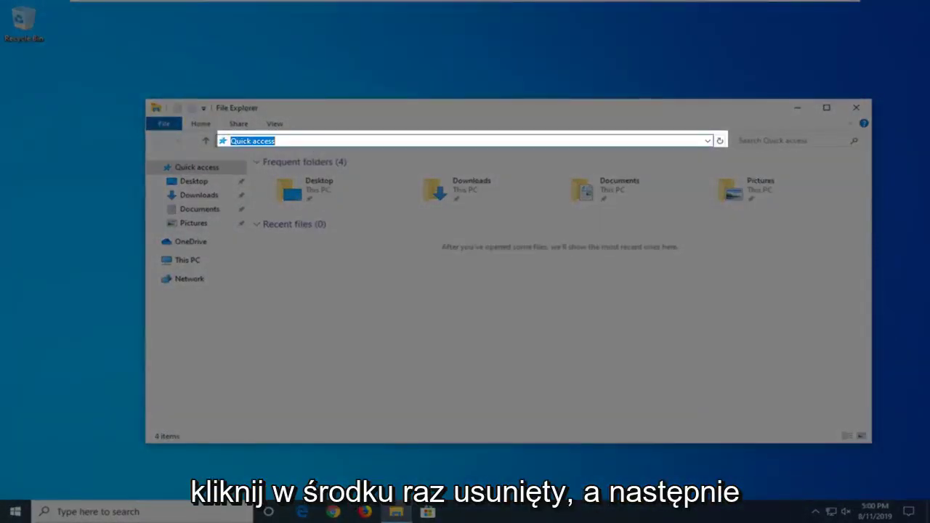
key("BackSpace")
type("Co")
key("BackSpace")
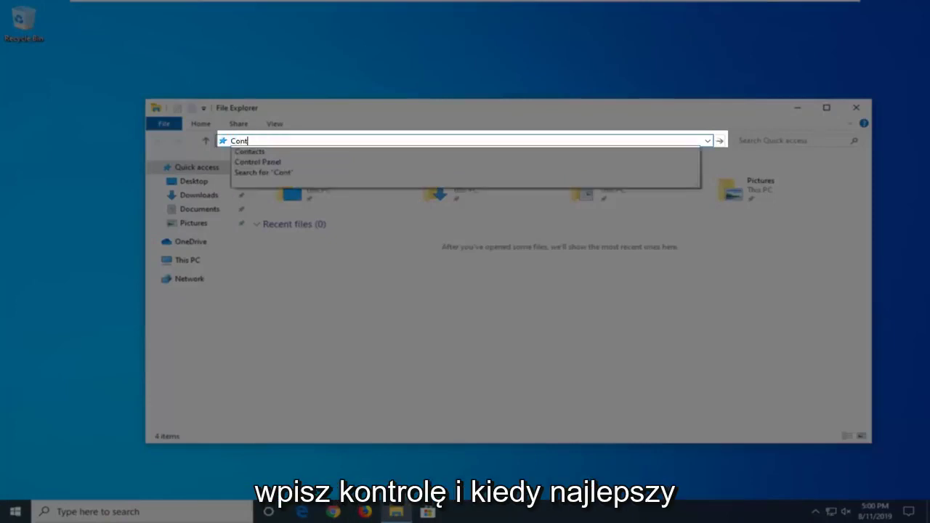
type("rol")
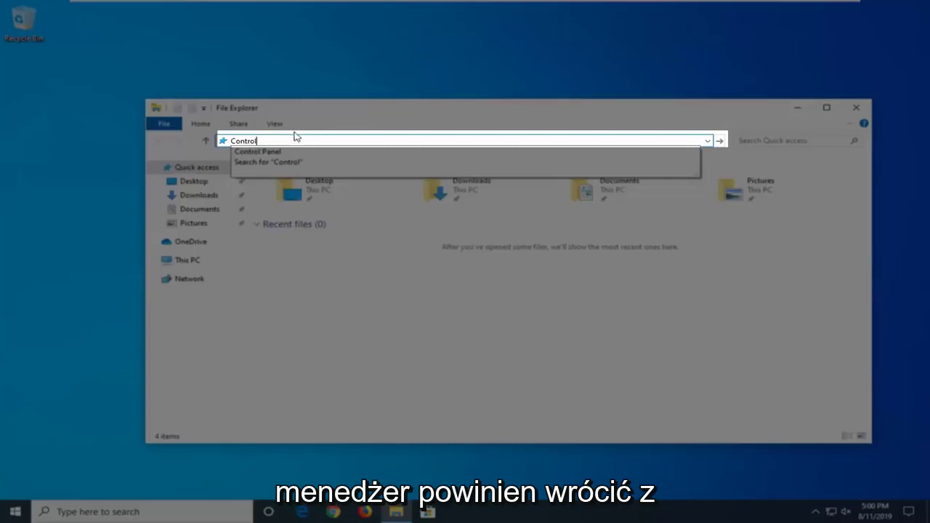
left_click(262, 152)
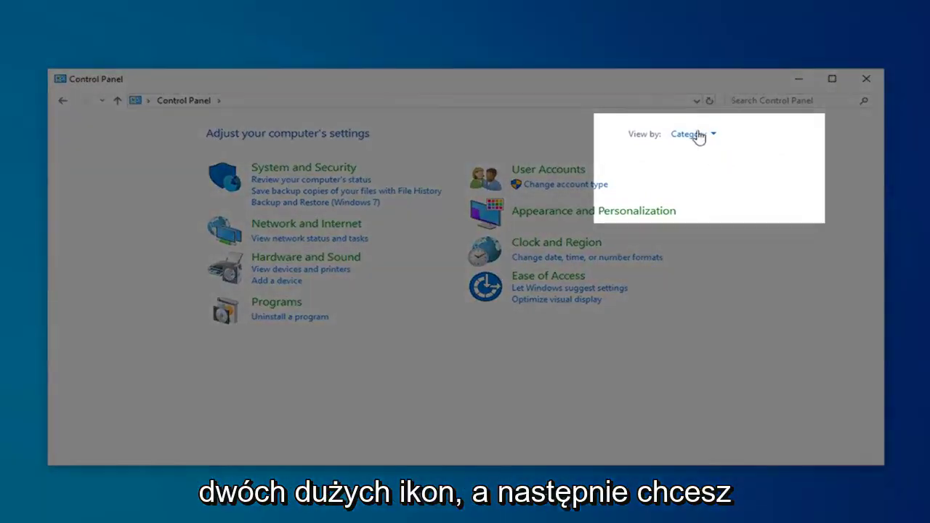
Show Control Panel as large icons, open Indexing Options, and request Rebuild under Advanced
left_click(694, 135)
left_click(711, 172)
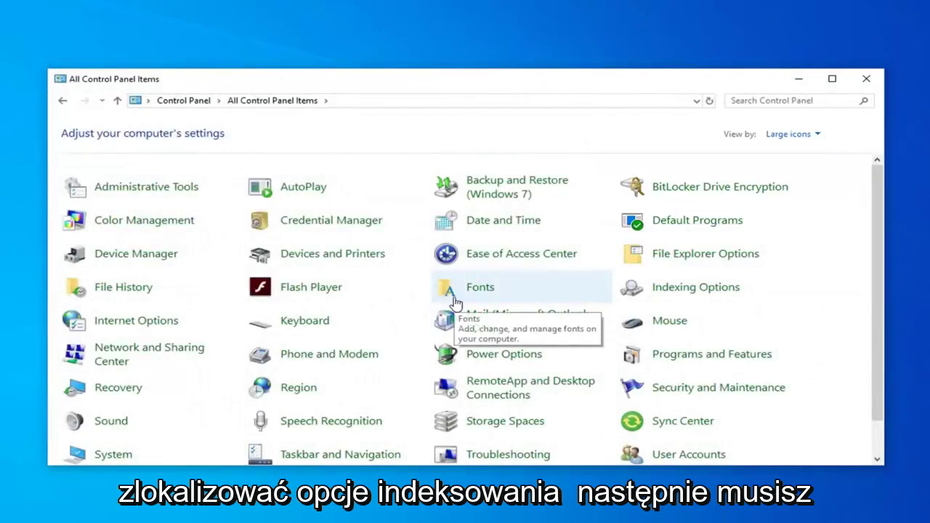
left_click(698, 289)
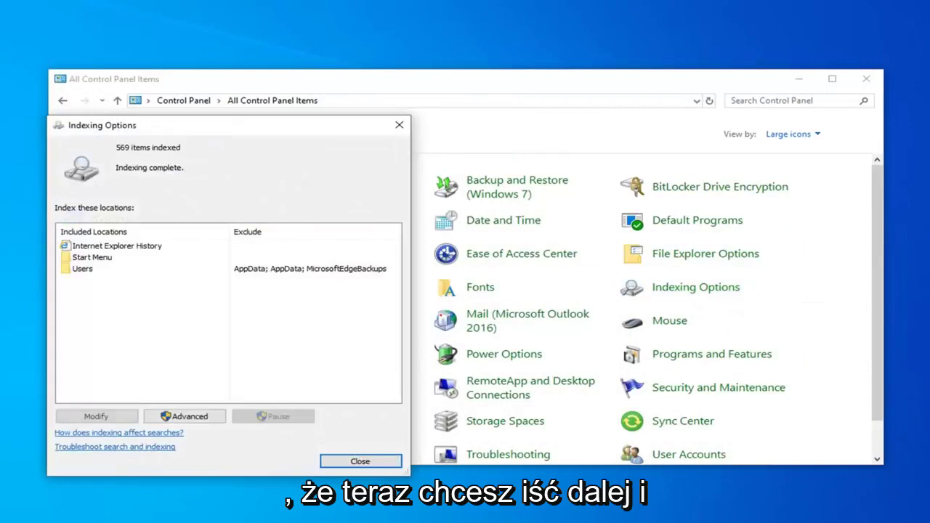
left_click_drag(269, 130, 401, 90)
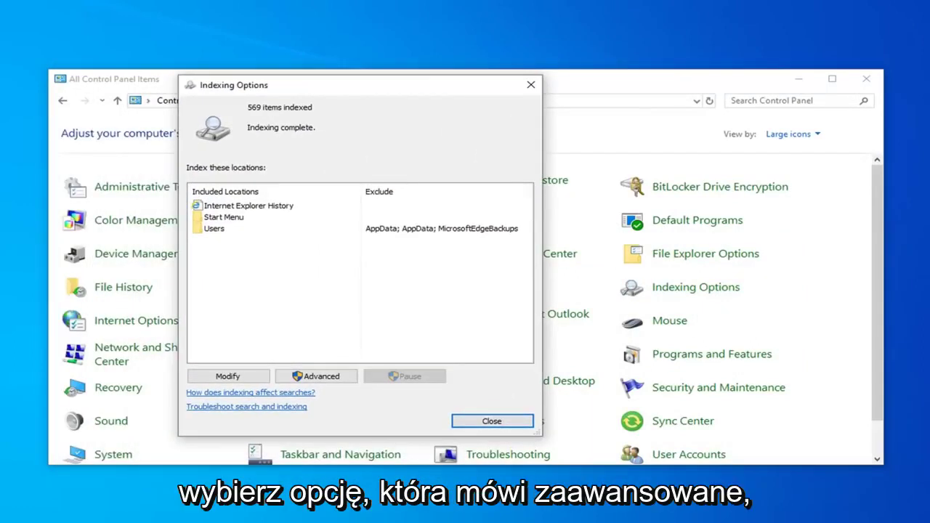
left_click(317, 377)
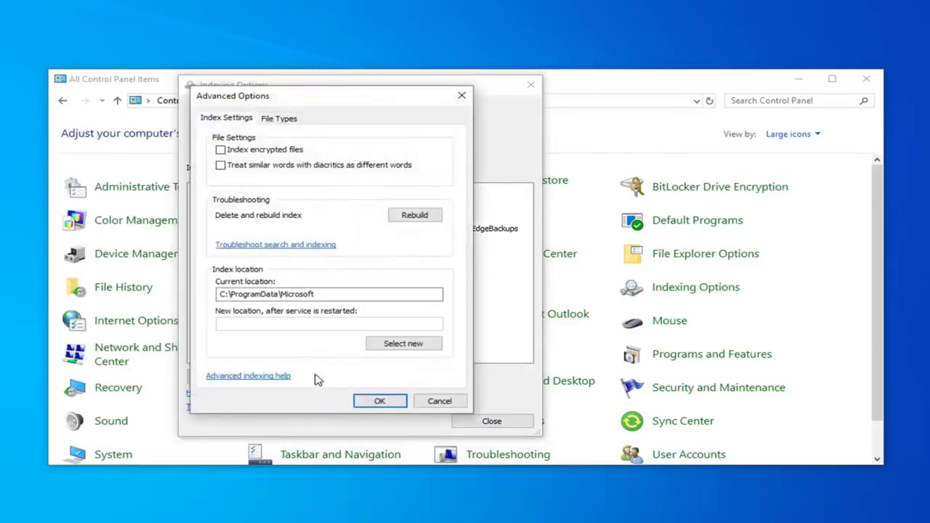
left_click(416, 215)
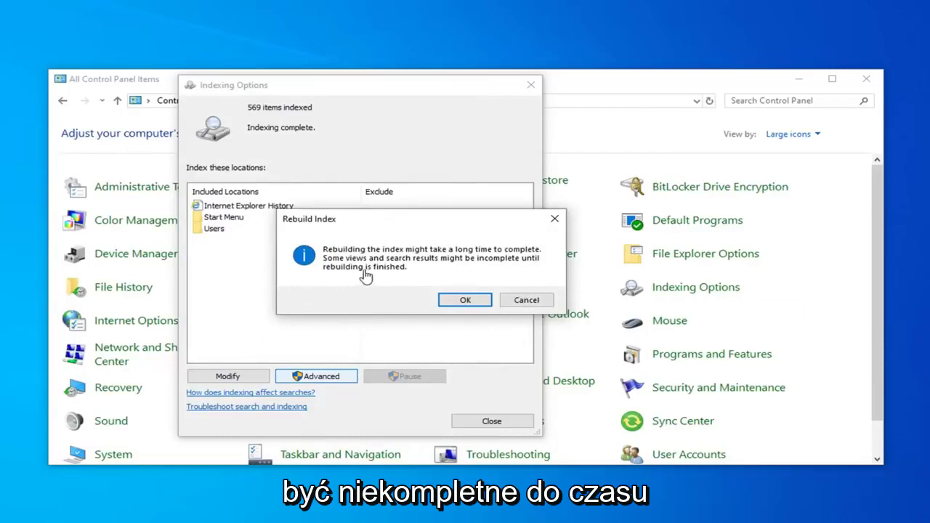
Confirm the index rebuild, wait until 566 items are indexed, then close Indexing Options
left_click(464, 300)
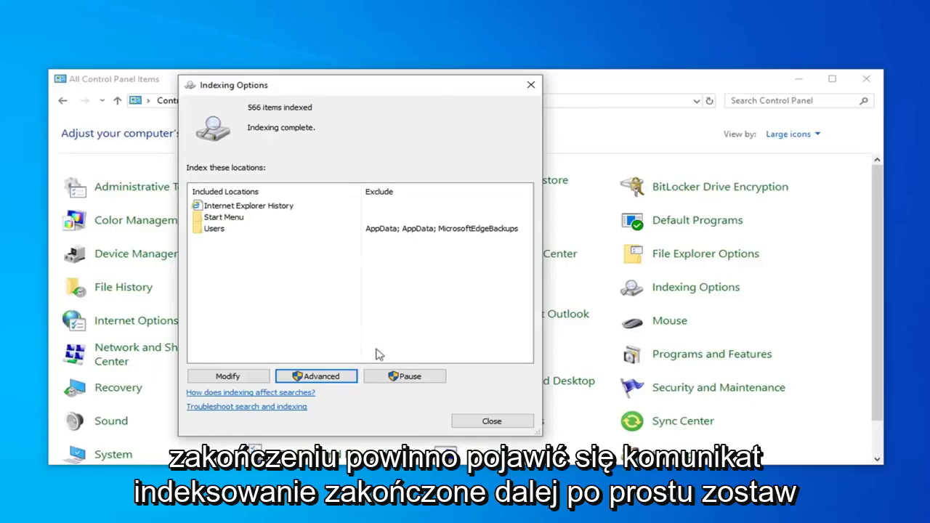
left_click(476, 426)
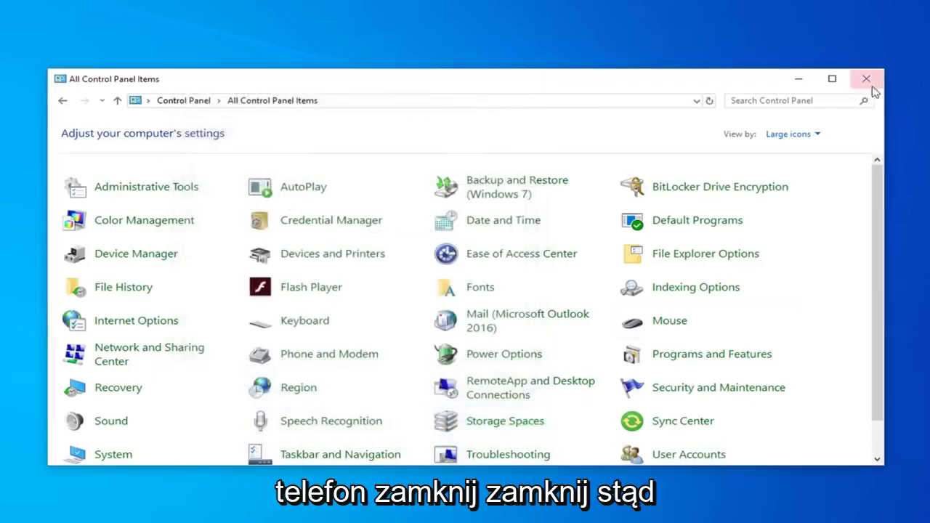
Close Control Panel and start Windows PowerShell (Admin) from the Start menu, accepting UAC
left_click(871, 82)
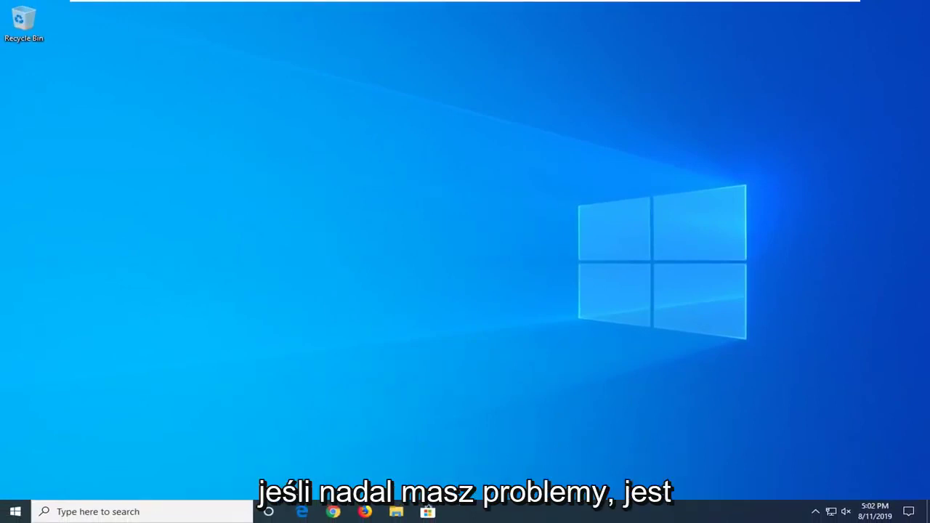
right_click(10, 513)
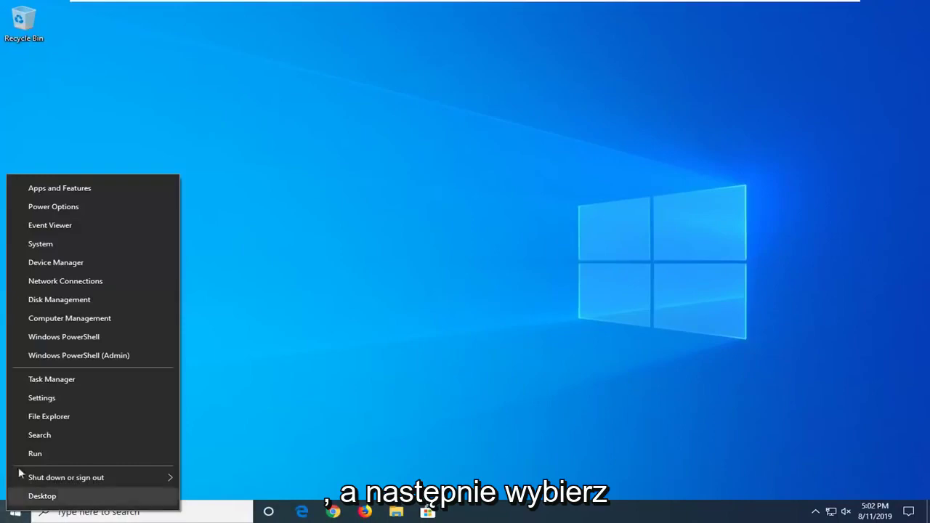
left_click(115, 357)
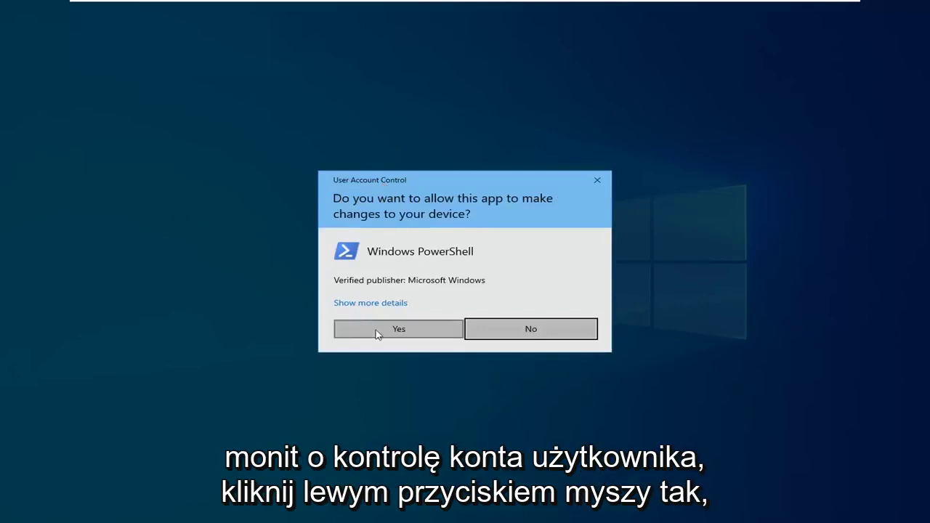
left_click(376, 332)
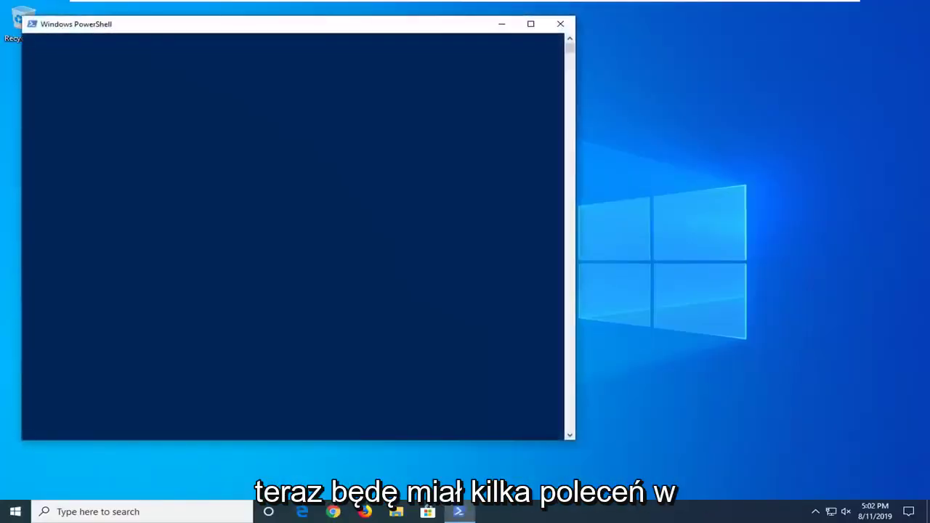
Paste and run 'PowerShell -ExecutionPolicy Unrestricted' in the elevated console
left_click_drag(303, 24, 436, 46)
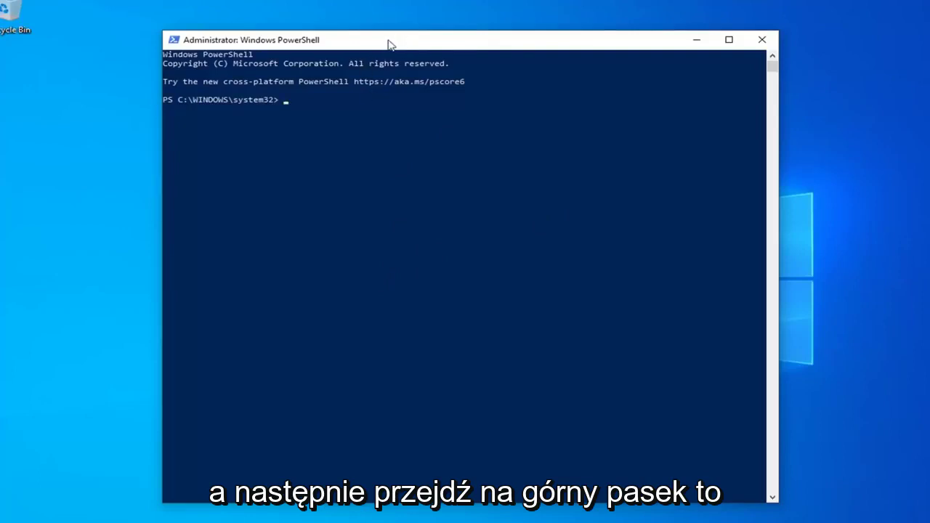
right_click(510, 44)
mouse_move(558, 138)
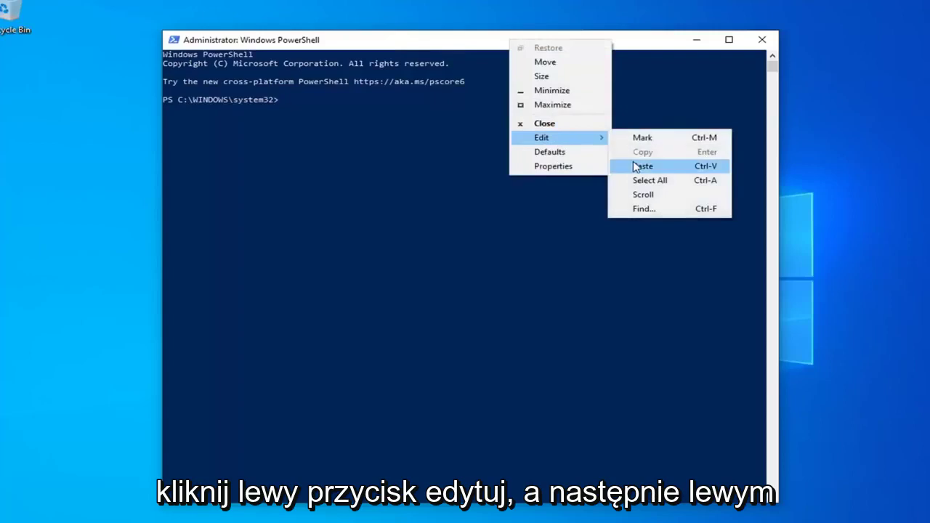
left_click(637, 165)
key("Return")
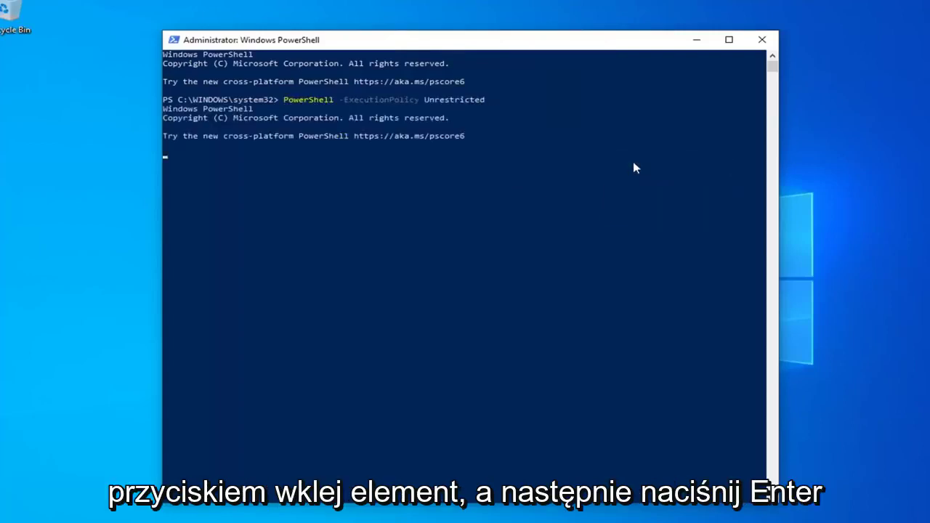
Paste the Get-AppXPackage system-apps re-register command at the prompt
right_click(404, 36)
mouse_move(437, 135)
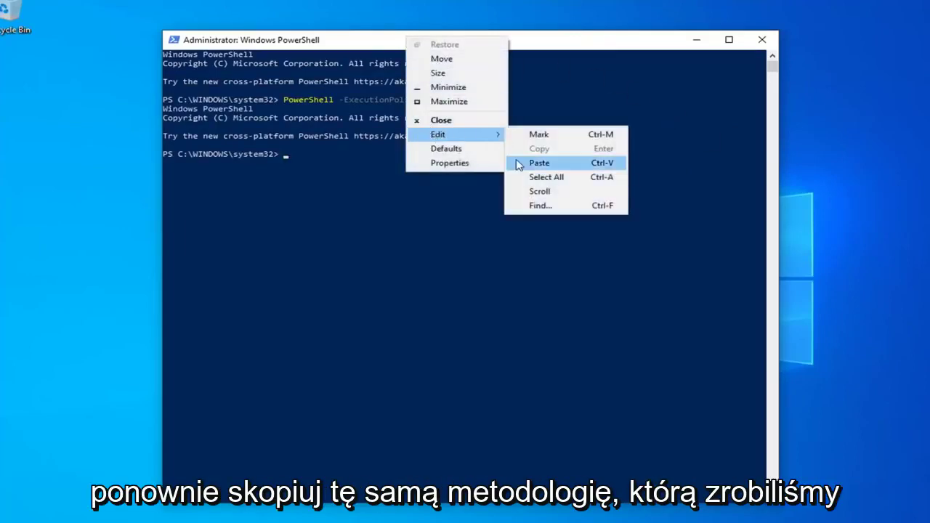
left_click(519, 162)
key("Return")
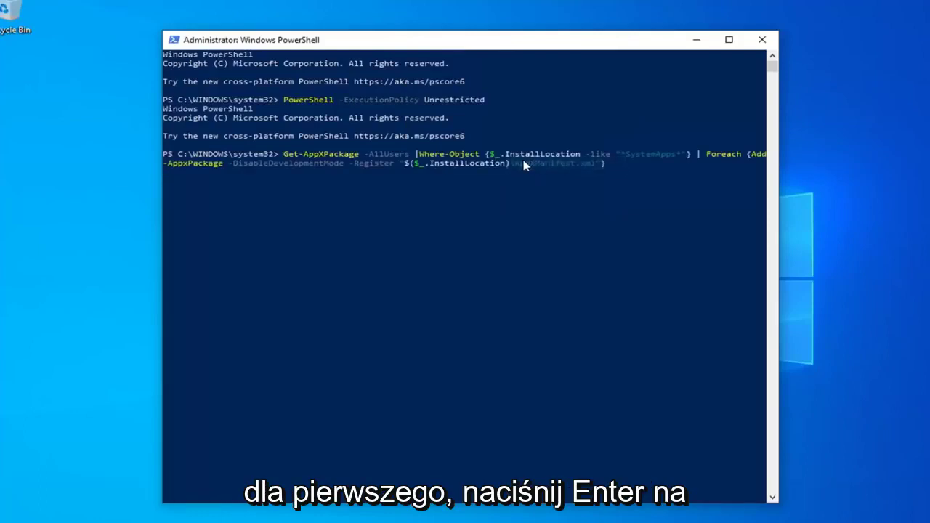
Run the Get-AppXPackage Add-AppxPackage -Register command and let it finish
key("Return")
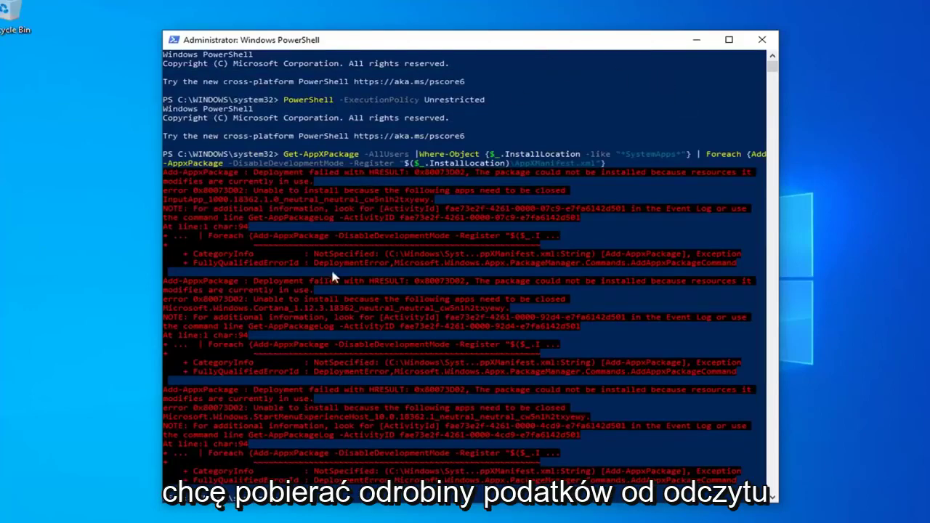
Paste and run the $manifest WindowsStore Add-AppxPackage re-registration command
scroll(334, 287, "down", 3)
scroll(428, 227, "up", 3)
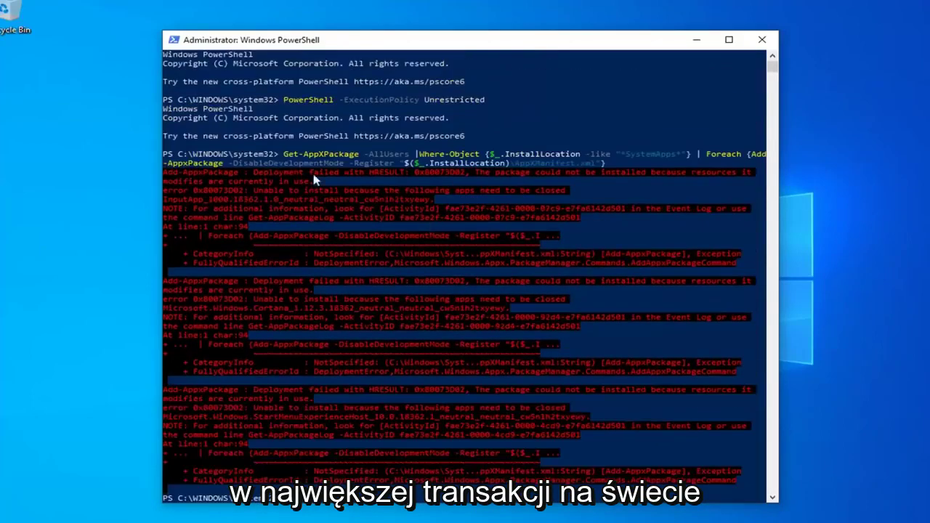
scroll(320, 173, "down", 2)
scroll(354, 167, "down", 1)
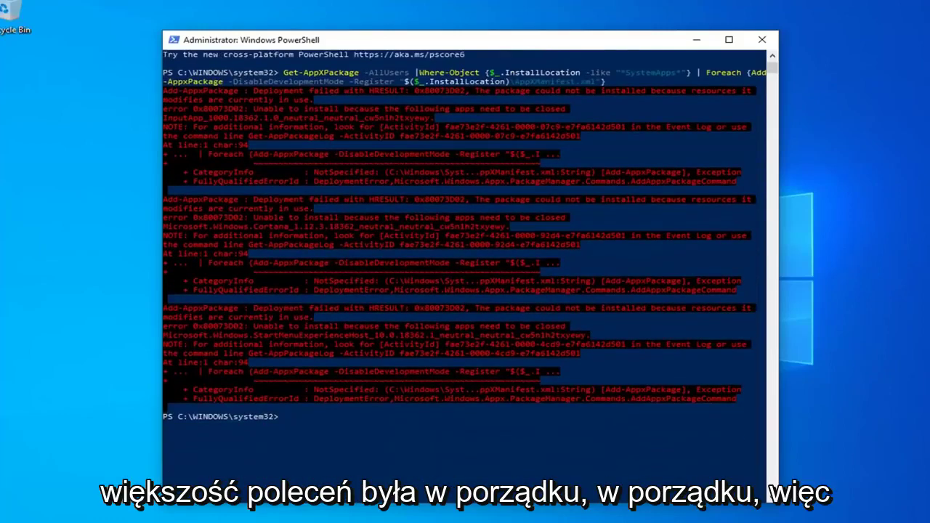
type("$manifest = (Get-AppxPackage Microsoft.WindowsStore).InstallLocation + '\\AppxManifest.xml' ; Add-AppxPackage -DisableDevelopmentMode -Register $manifest")
key("Return")
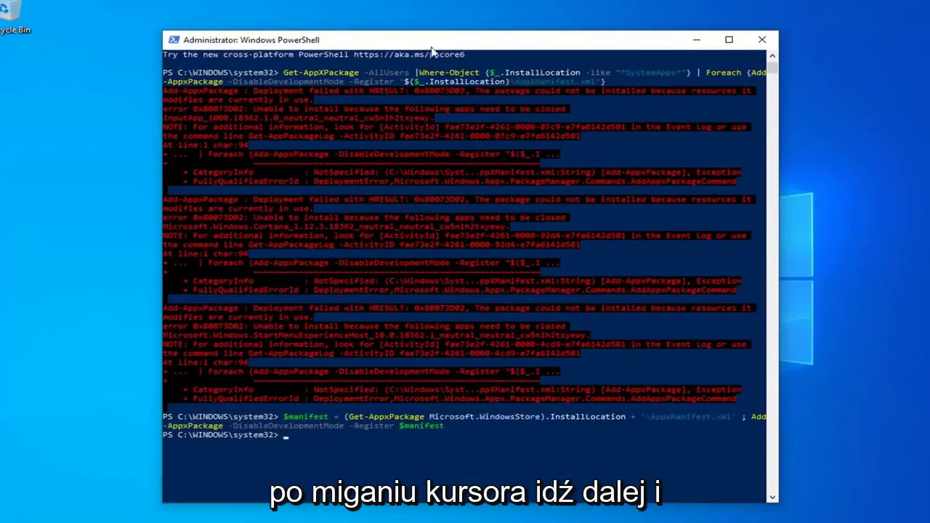
Paste and run C:\Windows\System32\ctfmon.exe at the PowerShell prompt
right_click(448, 47)
left_click(579, 169)
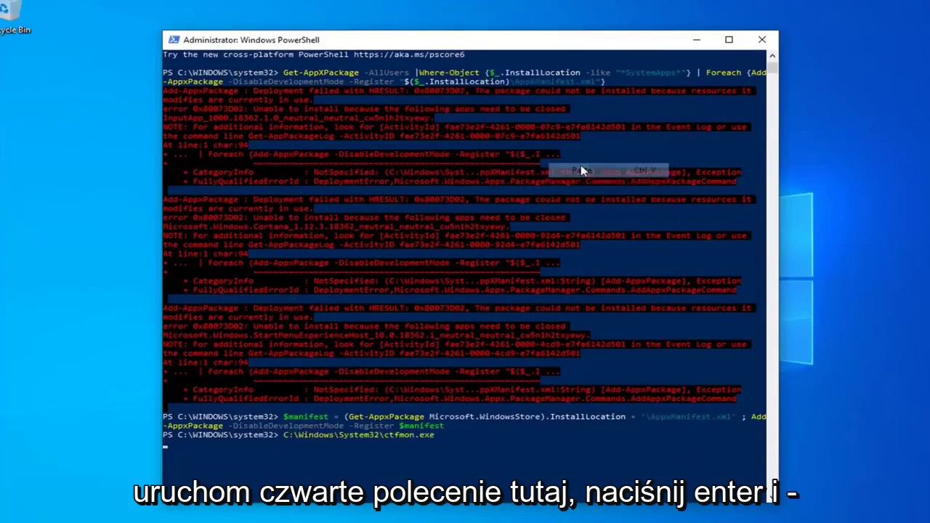
key("Return")
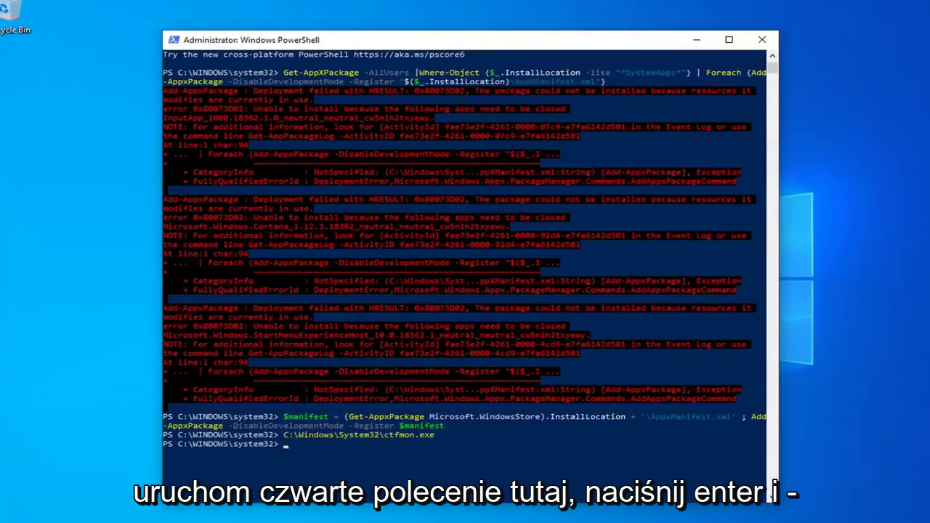
left_click(761, 40)
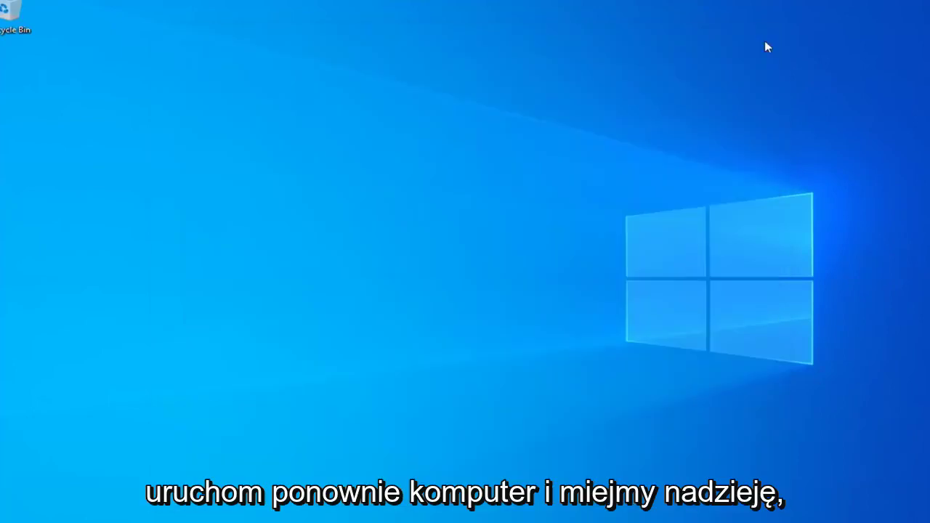